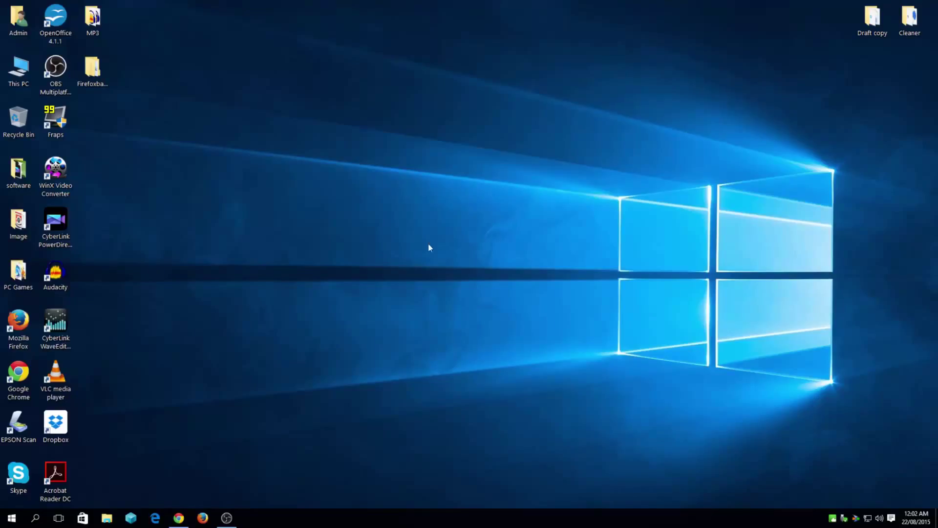
- Launch Google Chrome from the taskbar, opening at google.co.uk
click(186, 522)
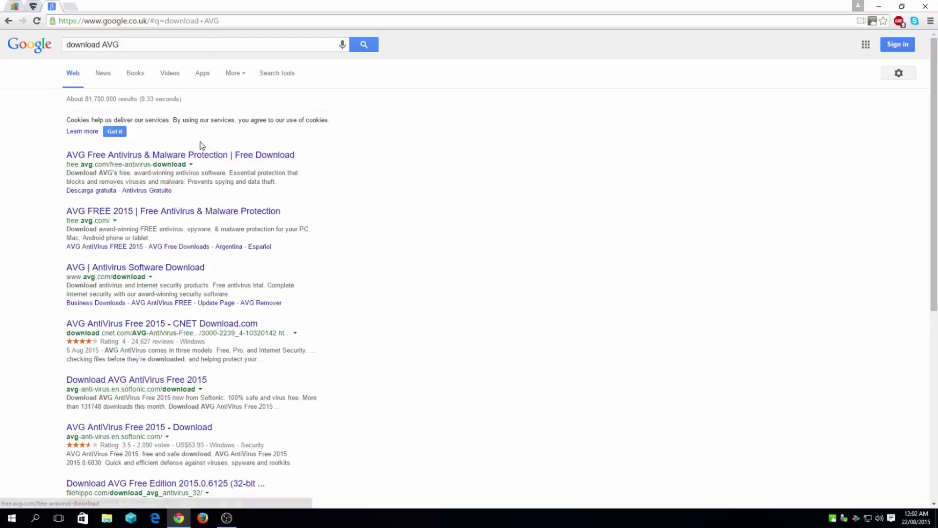
- Open the free.avg.com download result and scroll down to the FREE 2015 comparison table
click(245, 156)
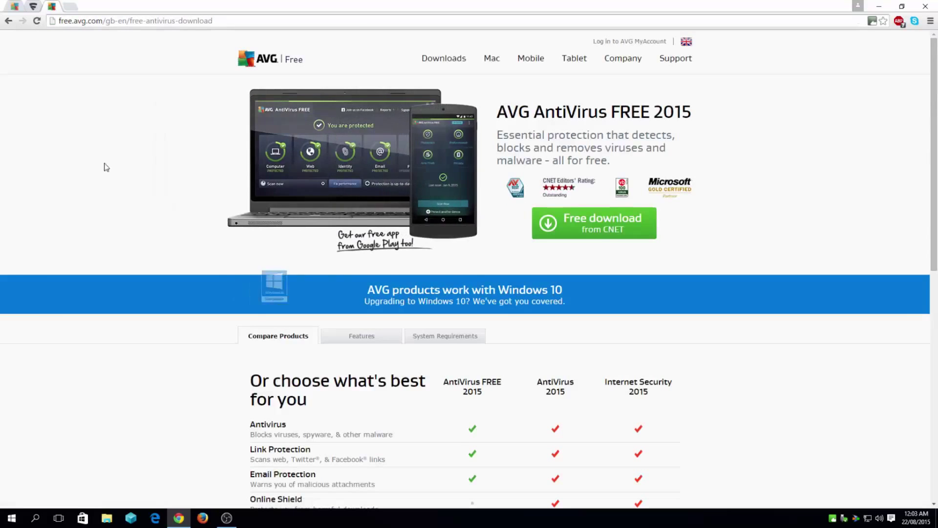
scroll(227, 98, down, 5)
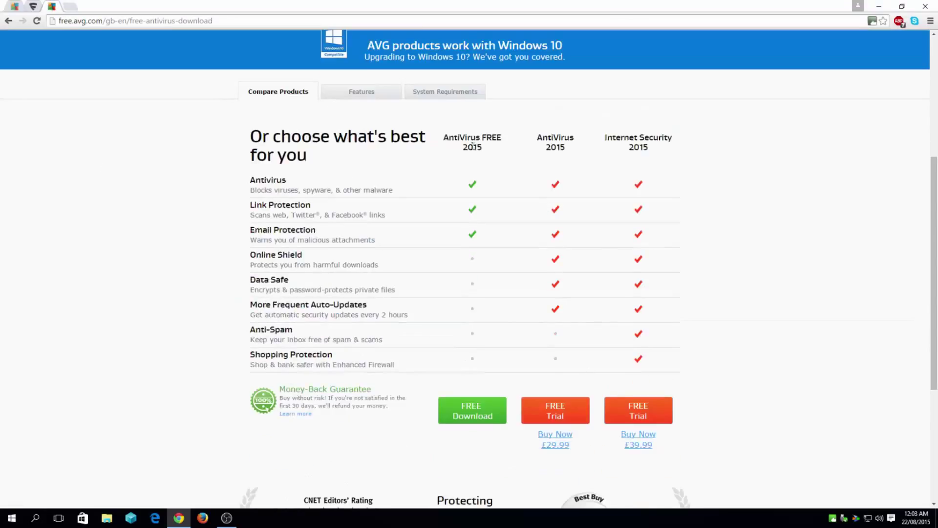
- Download the AVG AntiVirus Free 2015 installer via CNET Download.com, run the .exe, and minimize Chrome
click(468, 411)
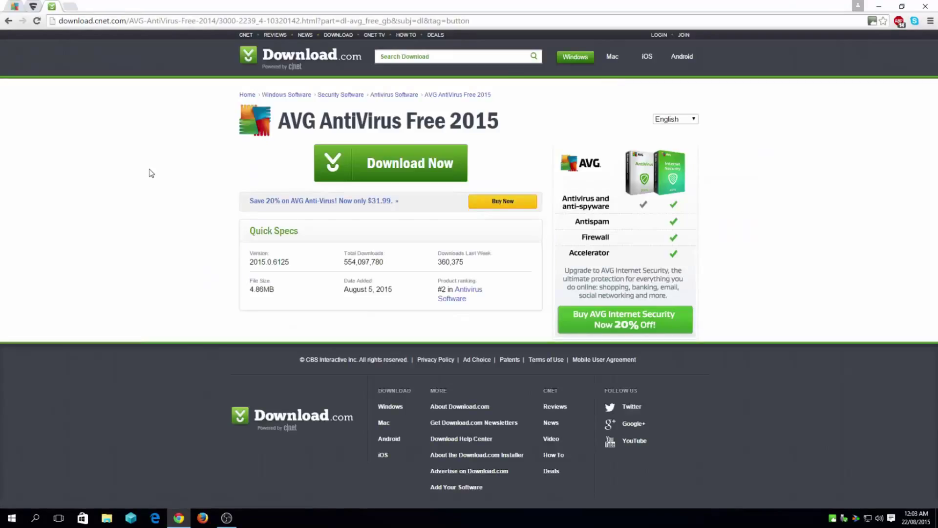
click(382, 169)
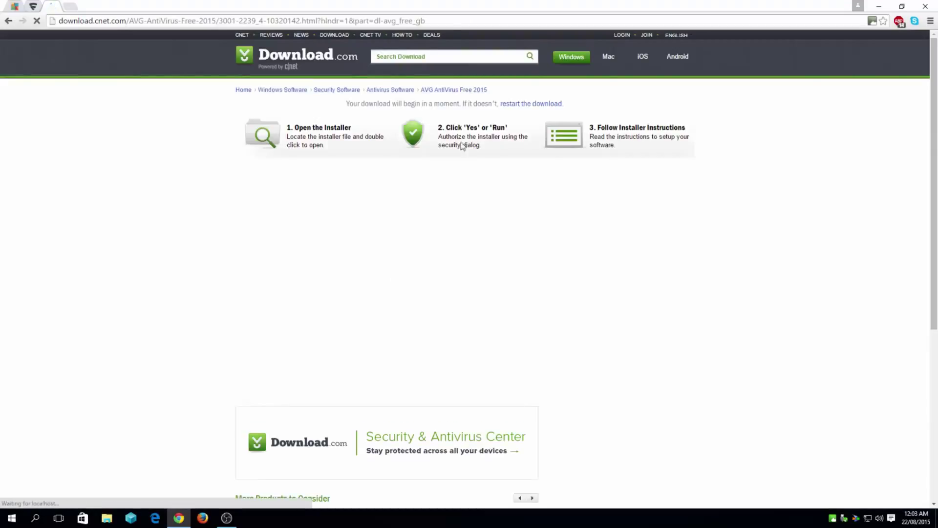
click(534, 104)
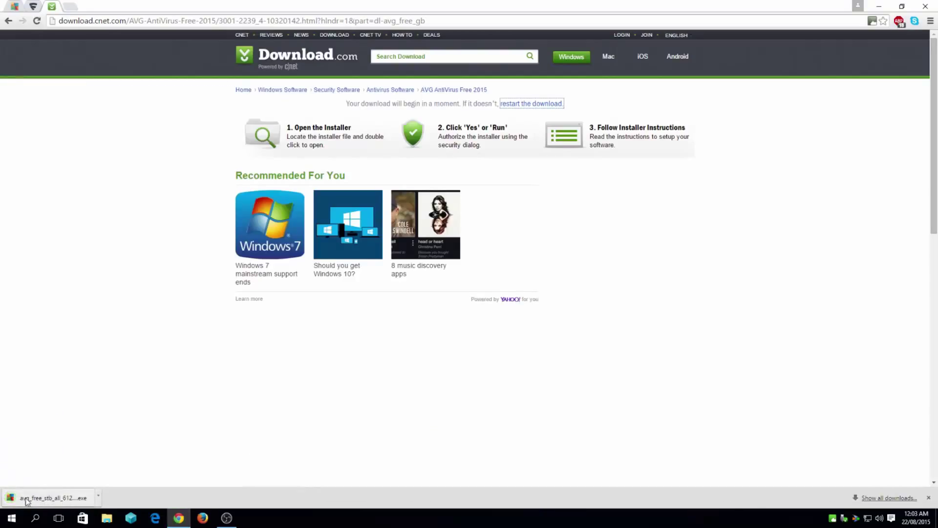
click(32, 498)
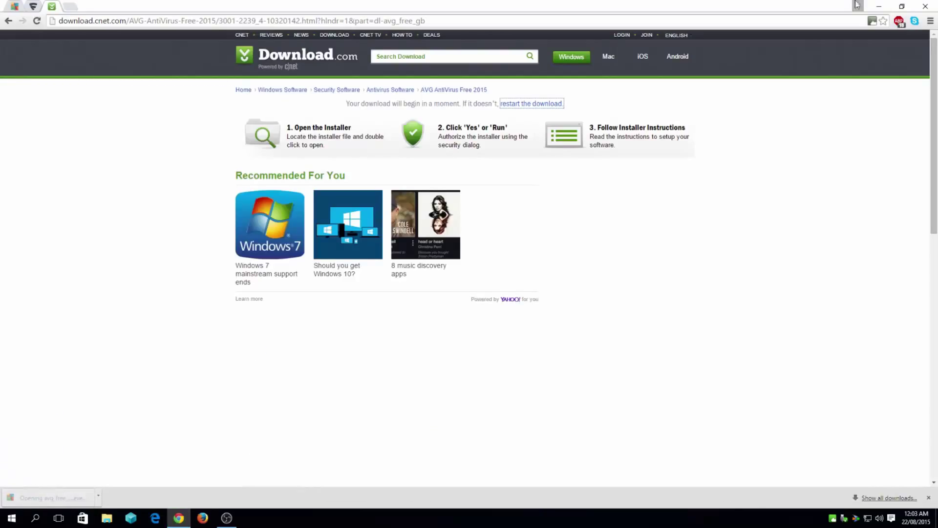
click(879, 6)
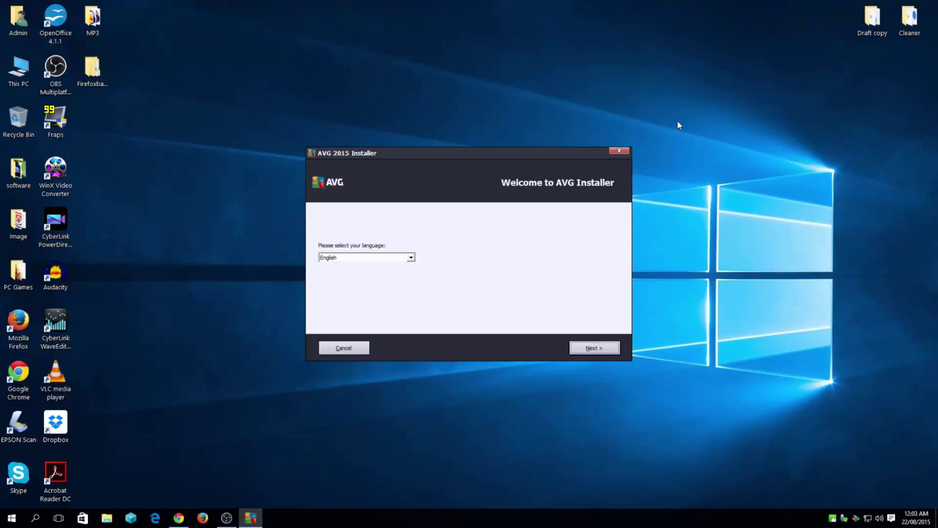
- Keep English as the installer language and move on to the license agreement
click(589, 350)
click(538, 347)
click(367, 259)
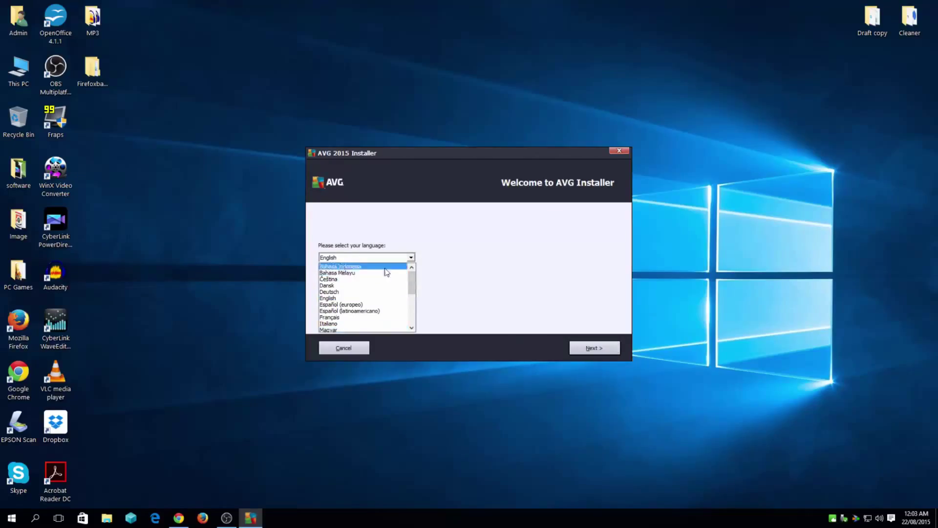
mouse_move(411, 284)
mouse_down()
mouse_move(416, 319)
mouse_move(419, 273)
mouse_up()
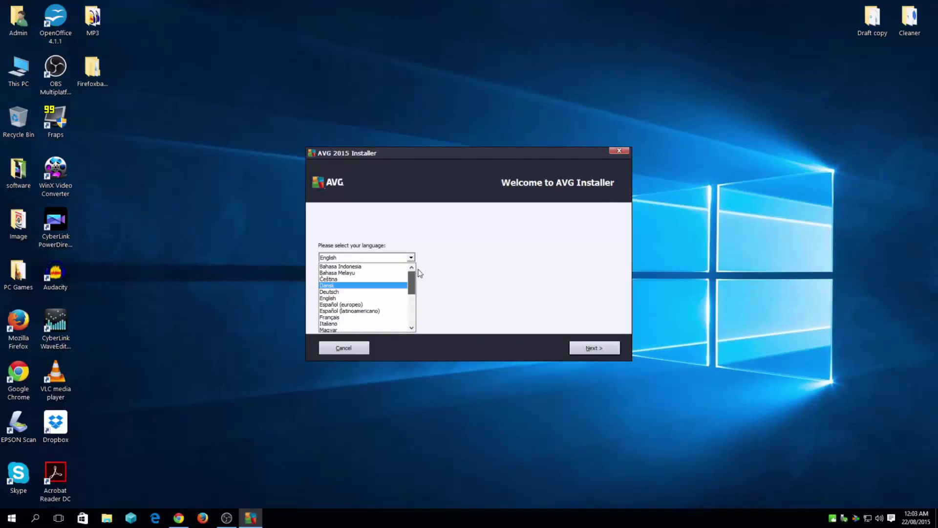
click(369, 298)
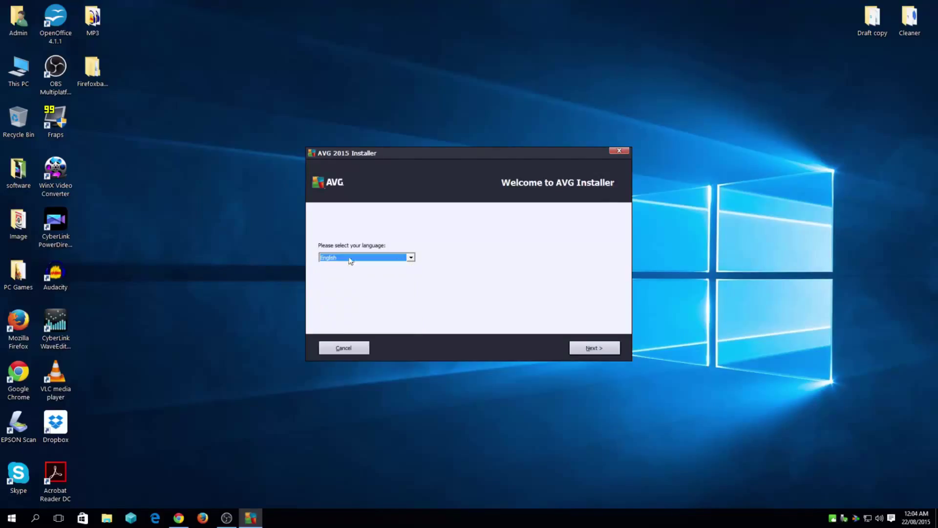
click(584, 348)
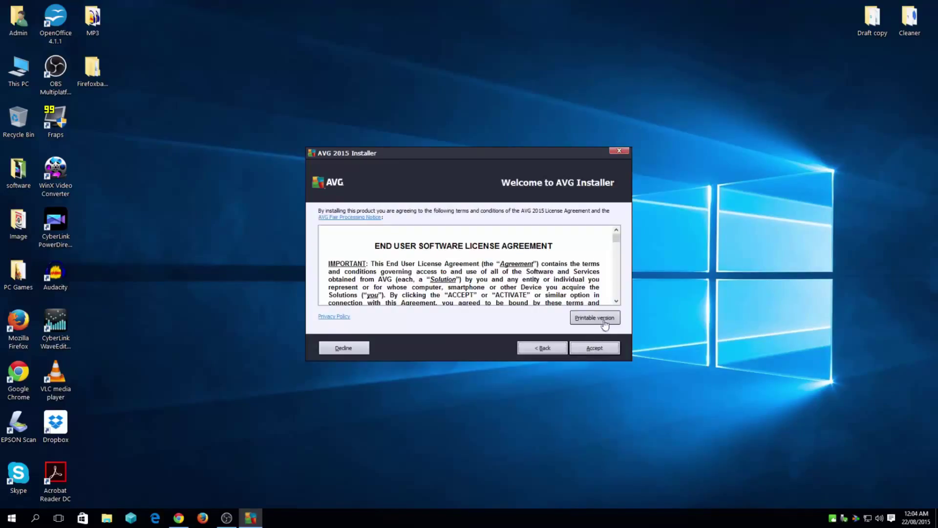
- Accept the license, choose Basic protection, and confirm the prefilled license number
click(601, 345)
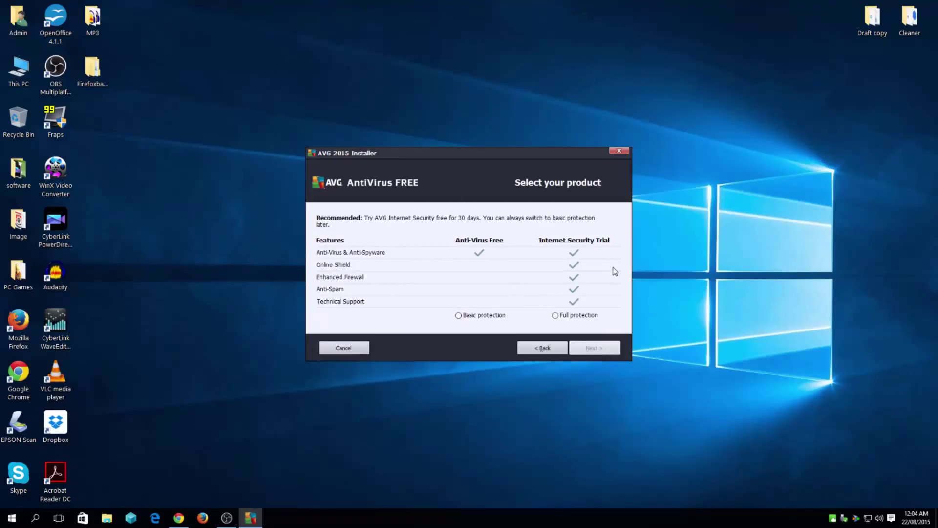
click(556, 315)
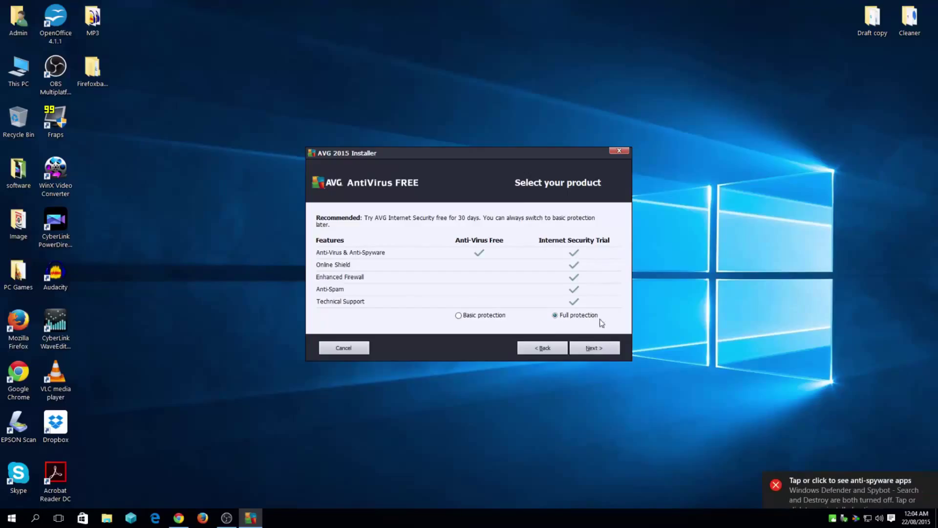
click(458, 315)
click(611, 348)
drag(388, 225, 631, 248)
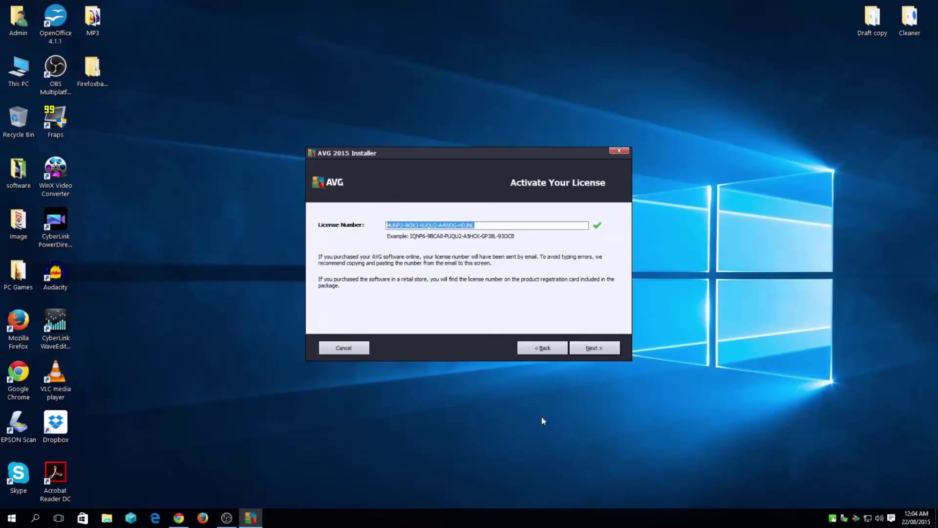
click(605, 351)
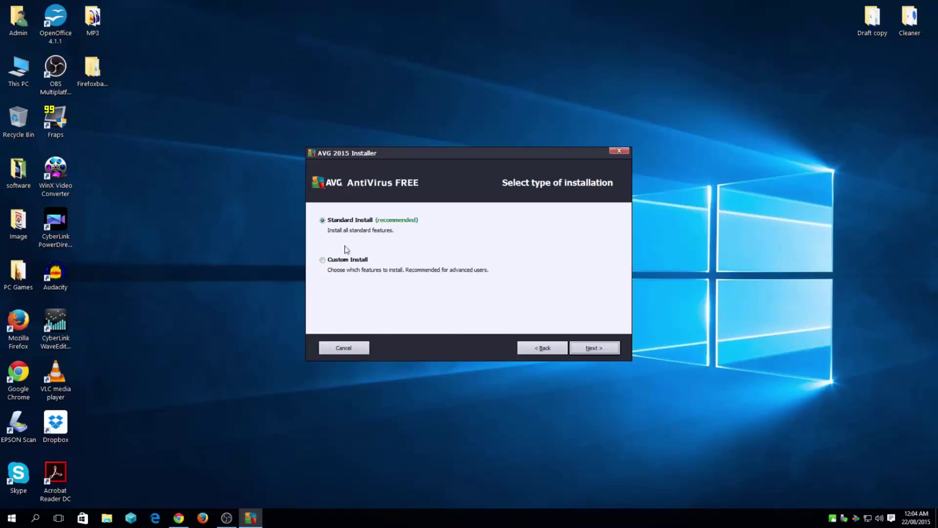
- Choose Custom Install, keeping the default destination folder
click(332, 258)
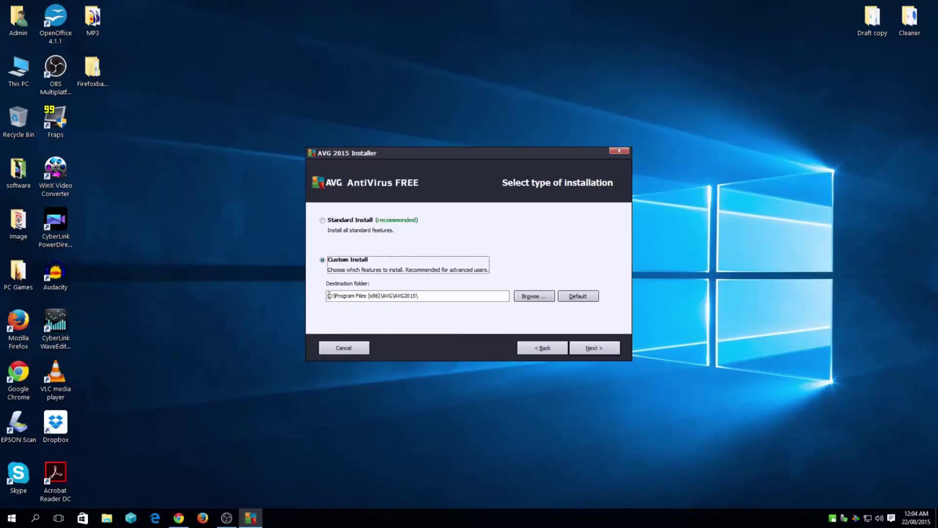
drag(329, 295, 467, 311)
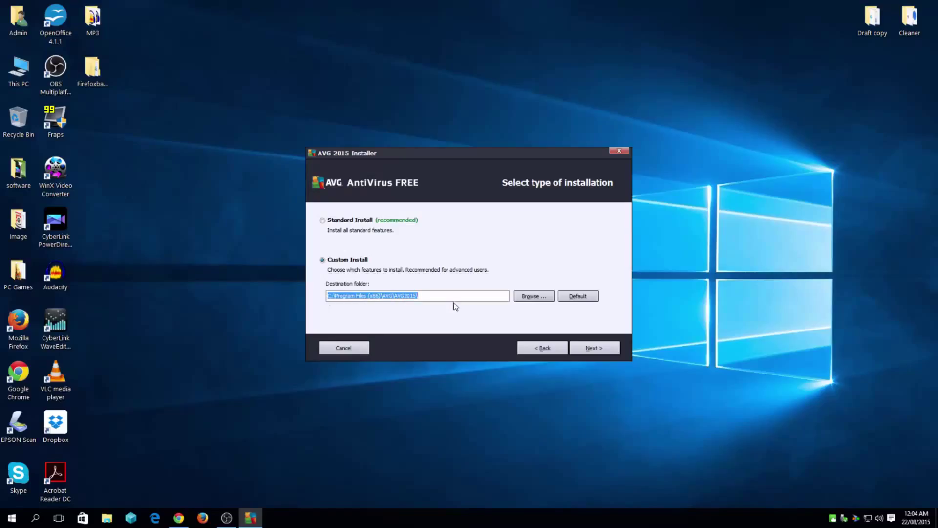
click(455, 296)
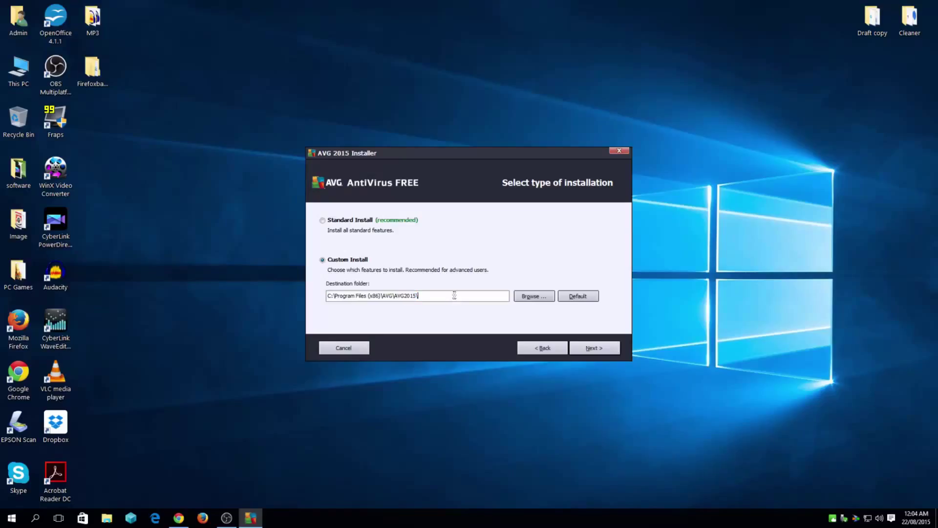
click(593, 348)
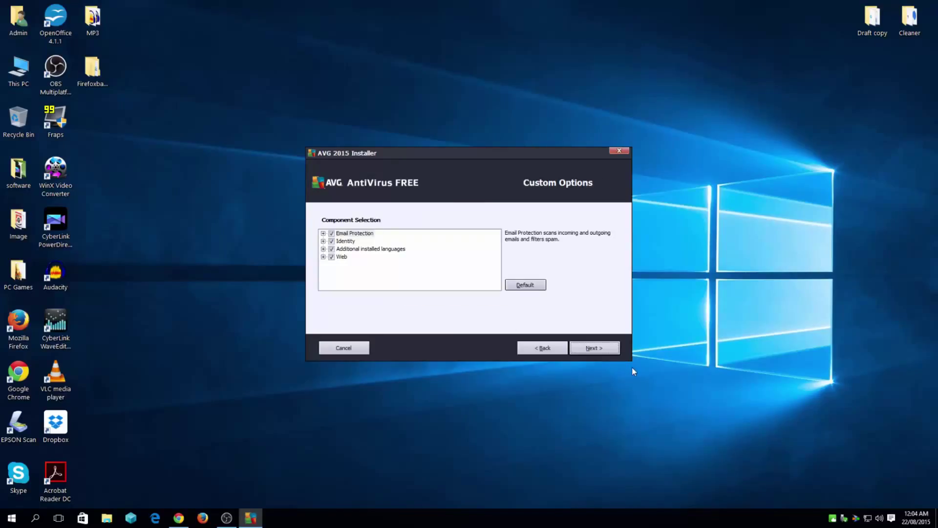
- Exclude Email Protection, keep Web LinkScanner included, and begin the installation
click(323, 234)
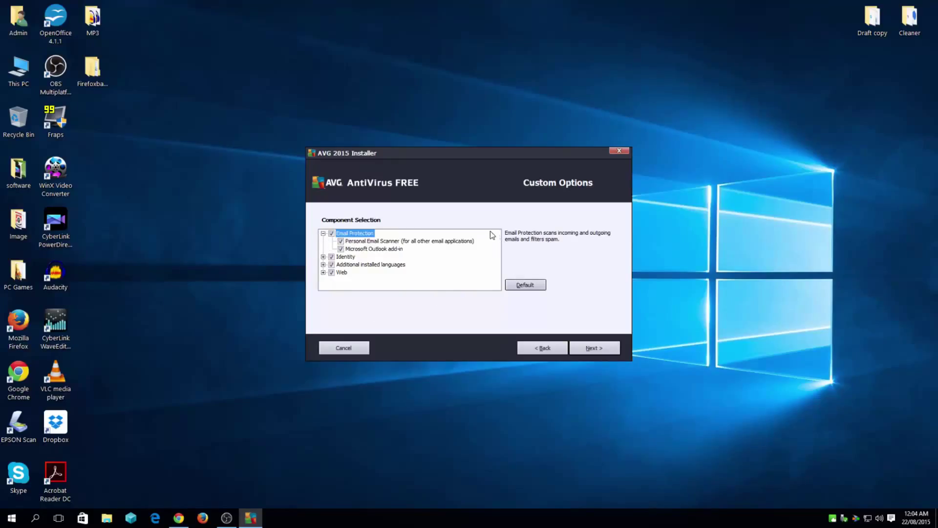
click(332, 233)
click(323, 265)
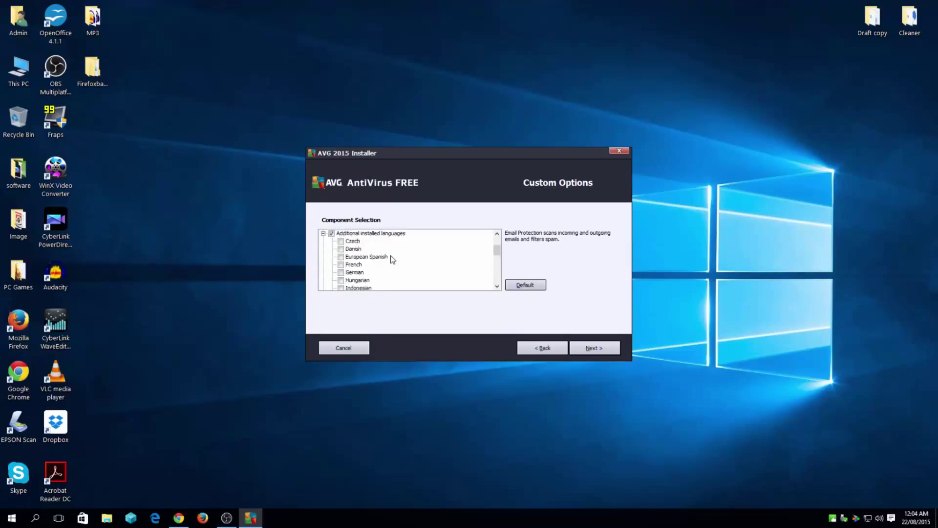
scroll(392, 259, down, 5)
scroll(391, 259, up, 10)
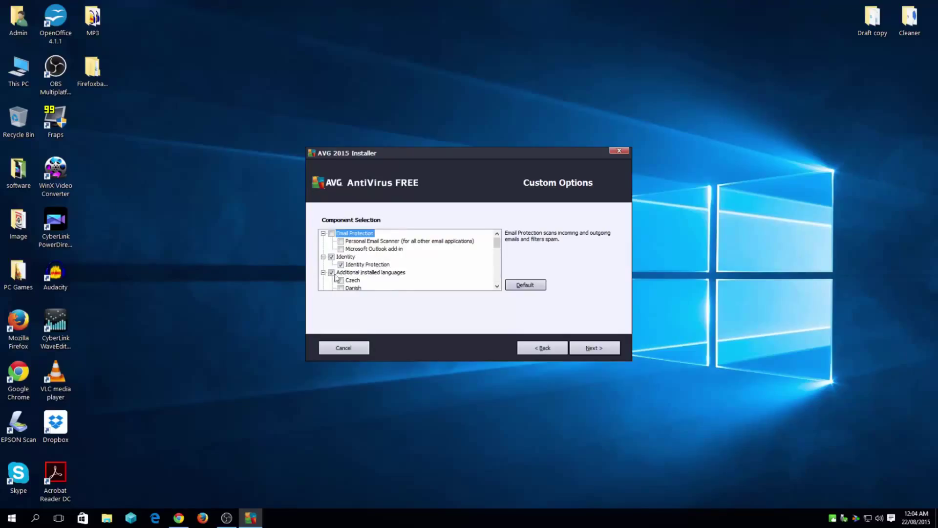
click(323, 273)
scroll(328, 283, down, 1)
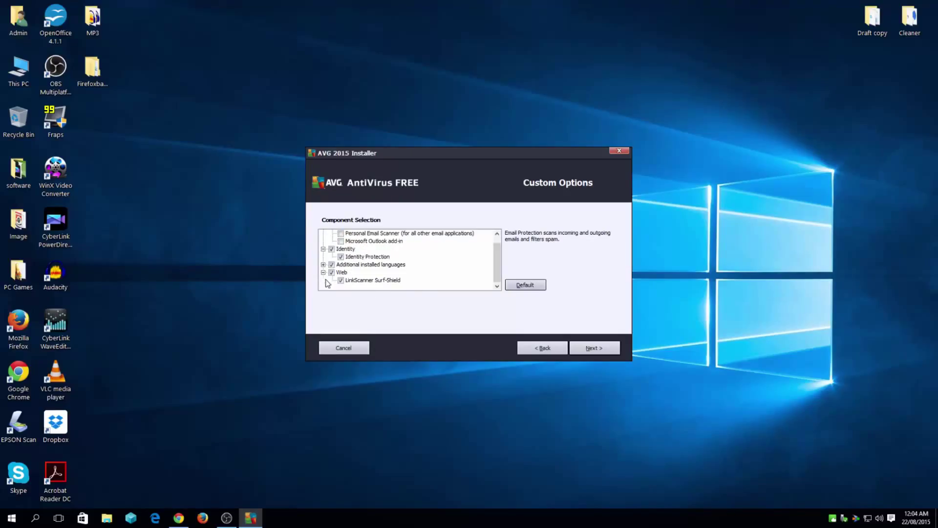
click(331, 272)
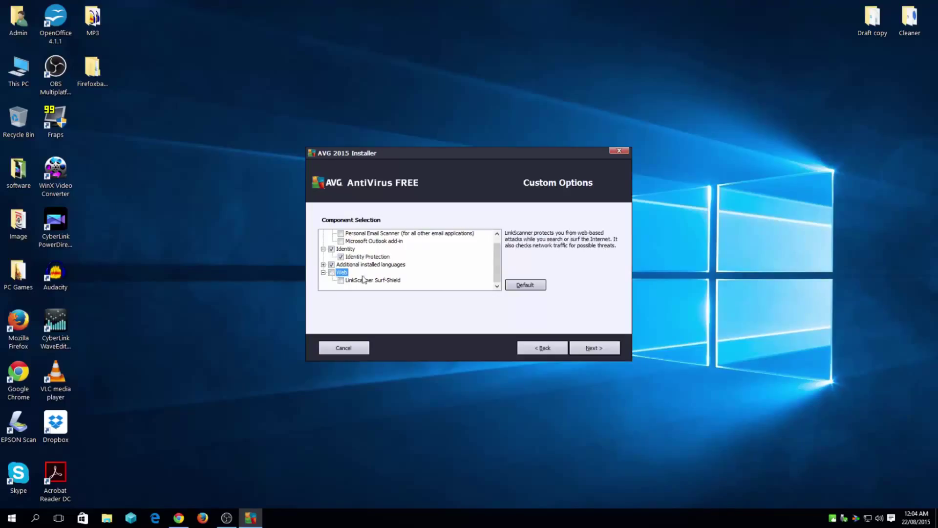
click(333, 273)
click(585, 352)
click(586, 352)
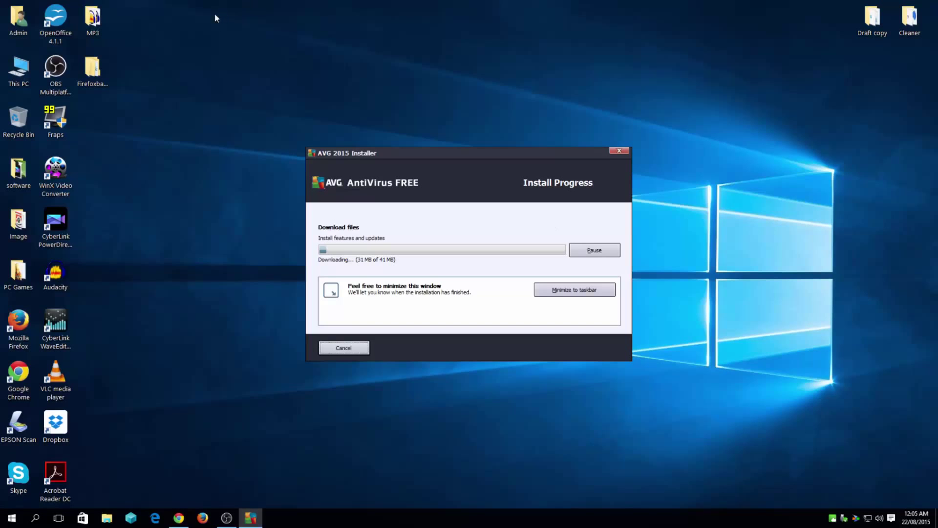
- Open This PC's System properties and arrange the System window beside the installer
right_click(15, 65)
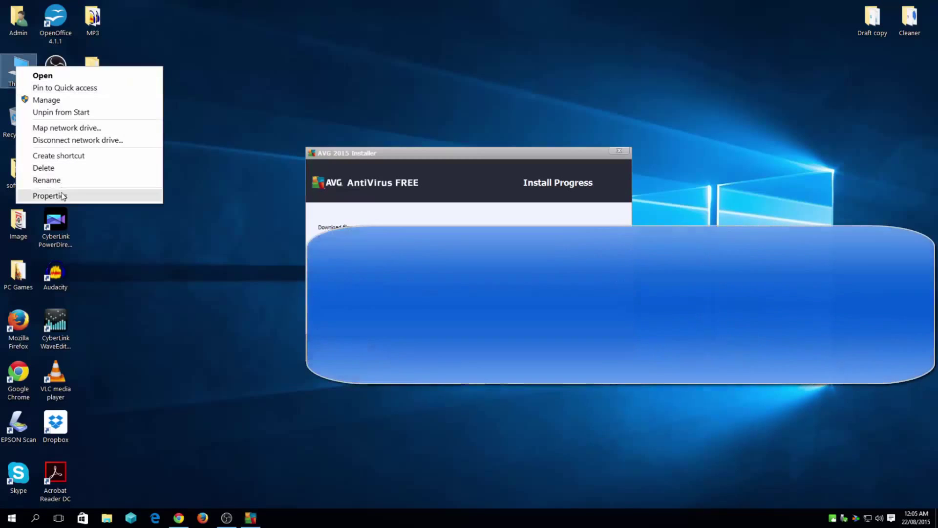
click(58, 195)
drag(435, 89, 763, 90)
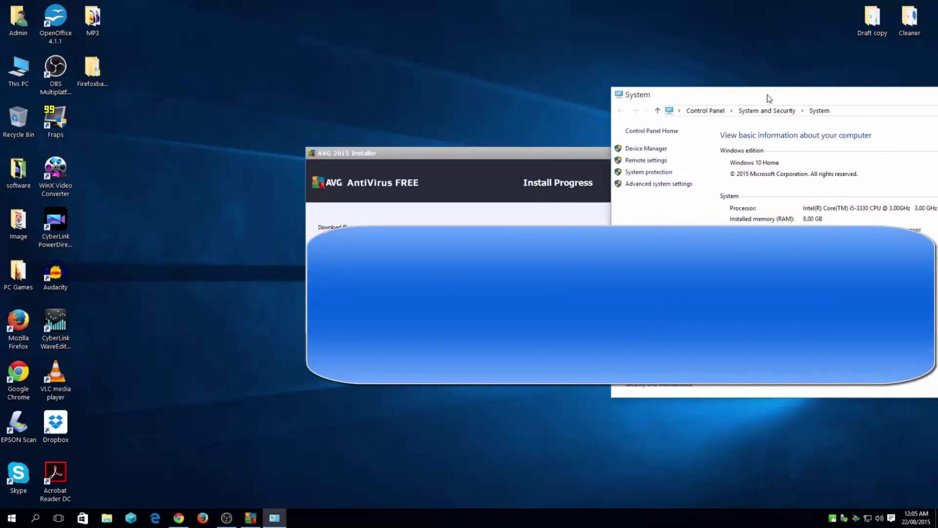
click(350, 101)
drag(350, 101, 338, 100)
drag(793, 100, 640, 75)
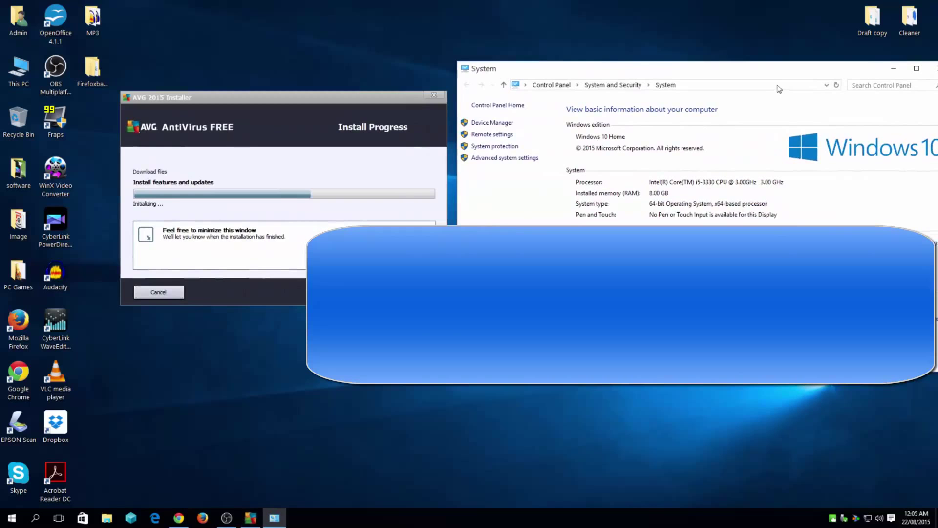
- Close the System window, untick the Product Improvement Program, and click Finish once installed
drag(796, 75, 748, 68)
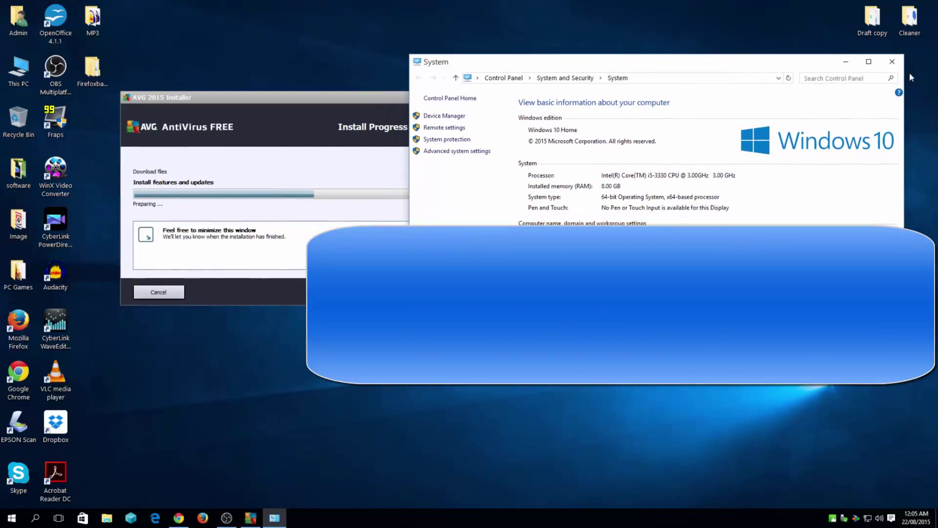
click(895, 65)
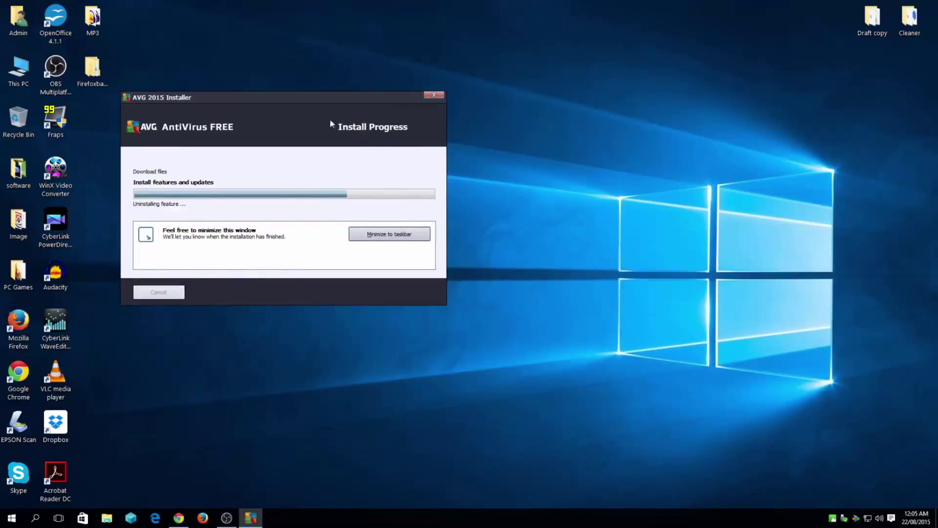
drag(314, 97, 385, 96)
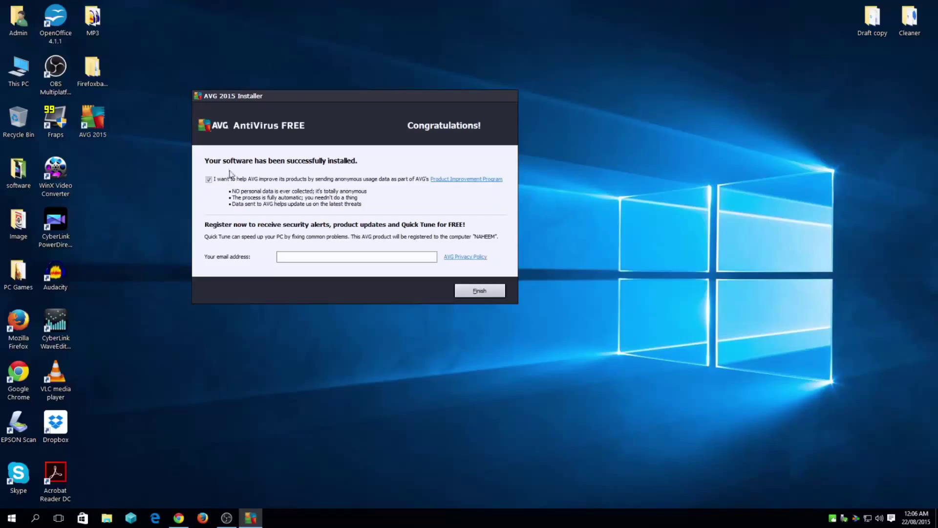
click(209, 180)
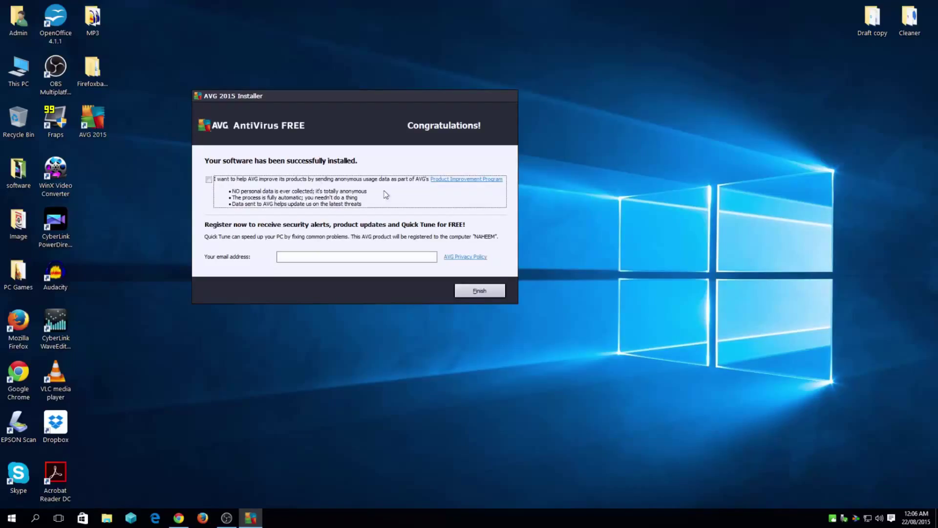
click(492, 291)
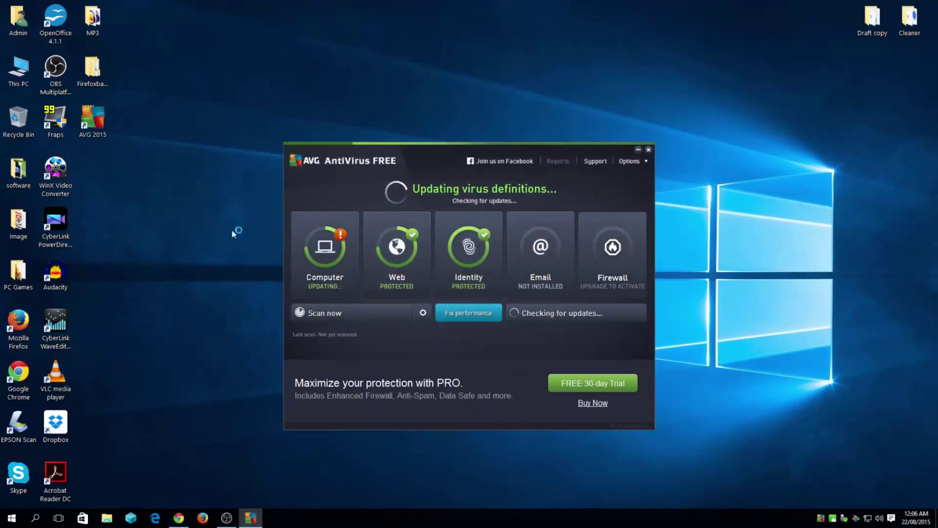
- Move the bandwidth monitor graph aside, then open the Options dropdown in AVG
click(856, 518)
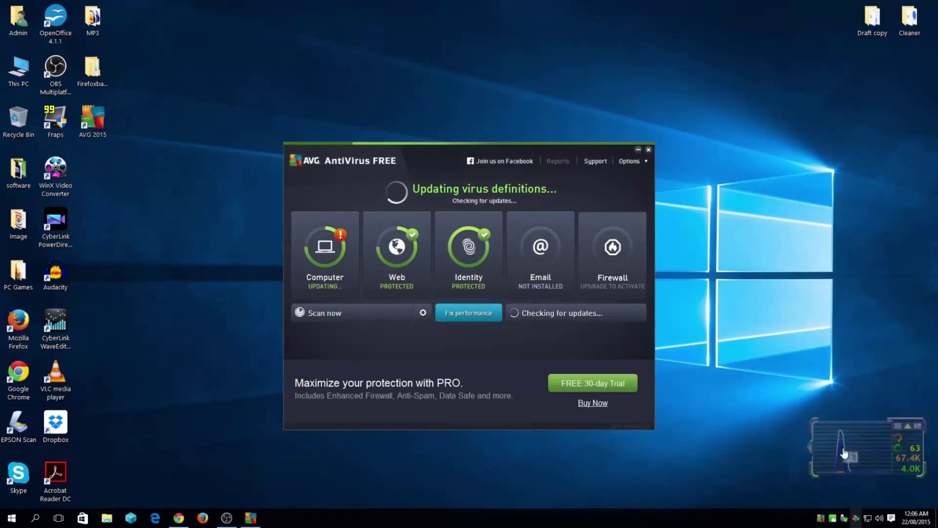
drag(874, 433, 820, 305)
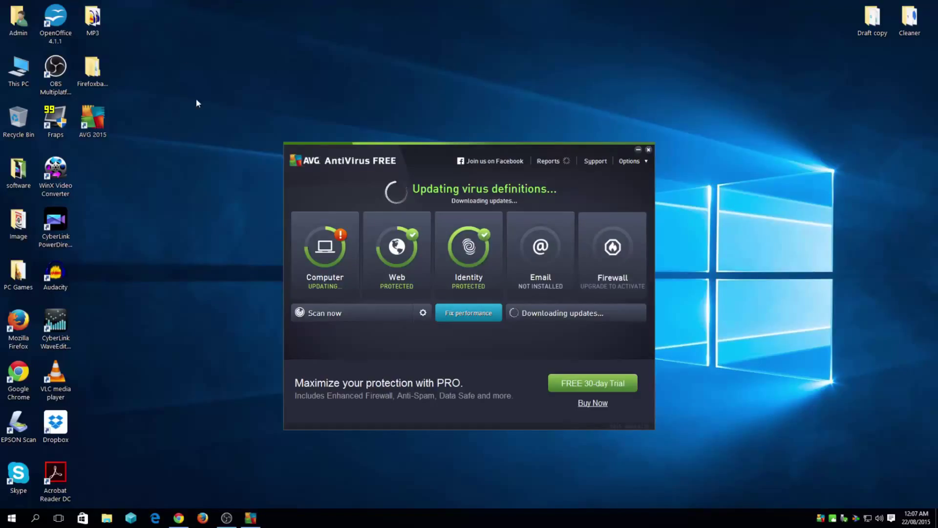
click(633, 161)
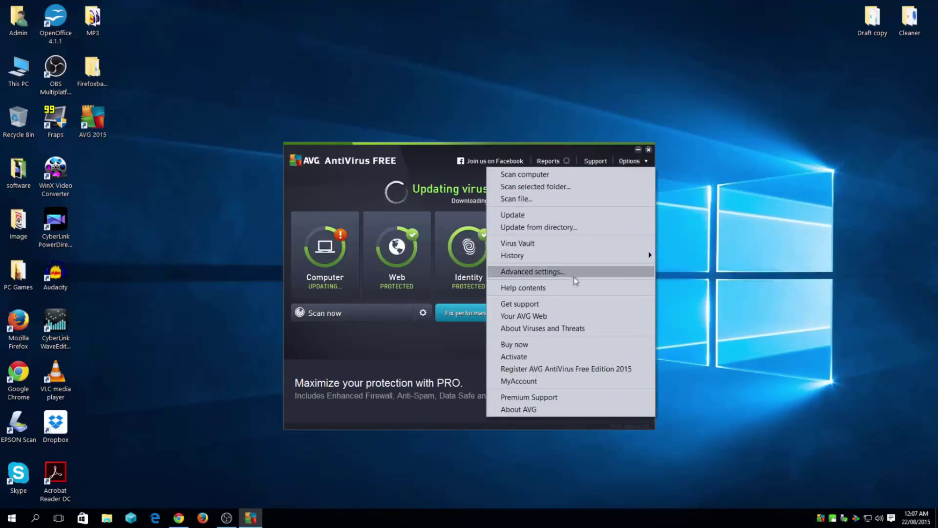
- Open Advanced settings, expand Computer Protection and select AntiVirus, revealing Expert Settings
click(594, 271)
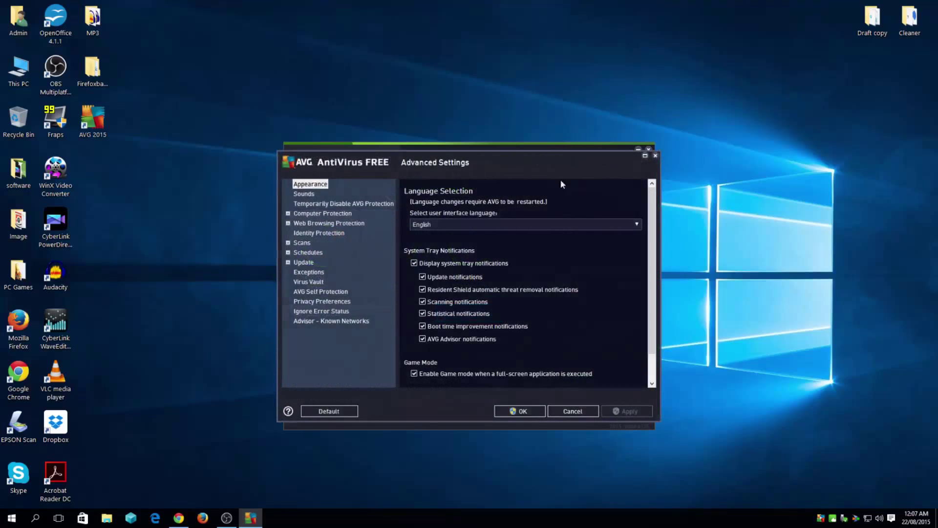
drag(468, 162, 694, 127)
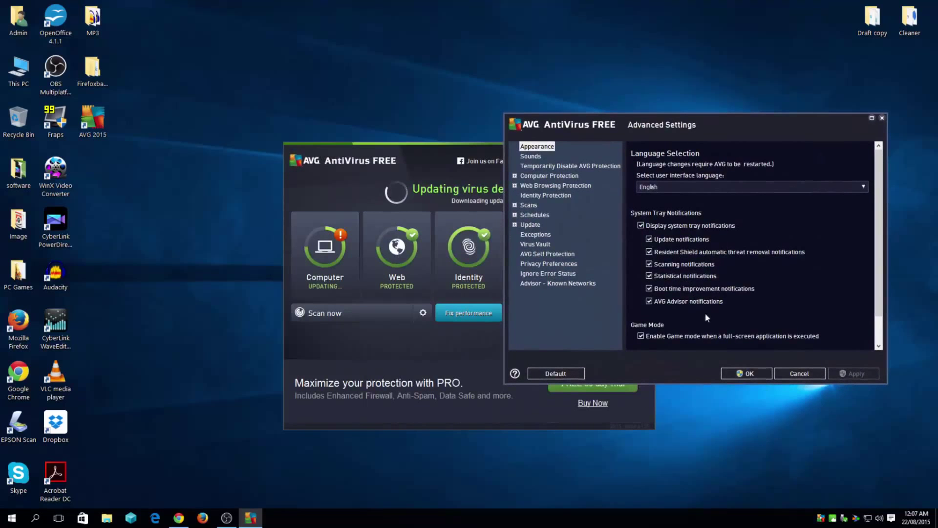
scroll(763, 293, down, 1)
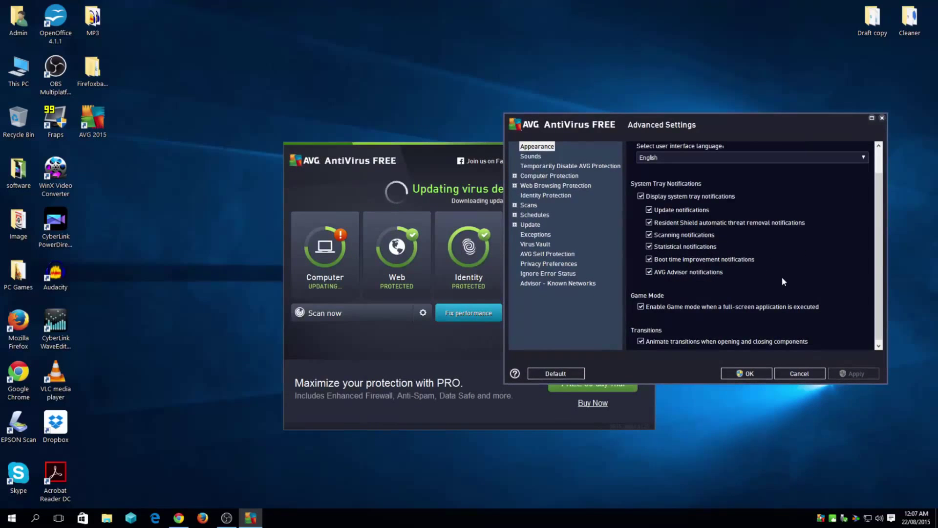
scroll(782, 280, down, 1)
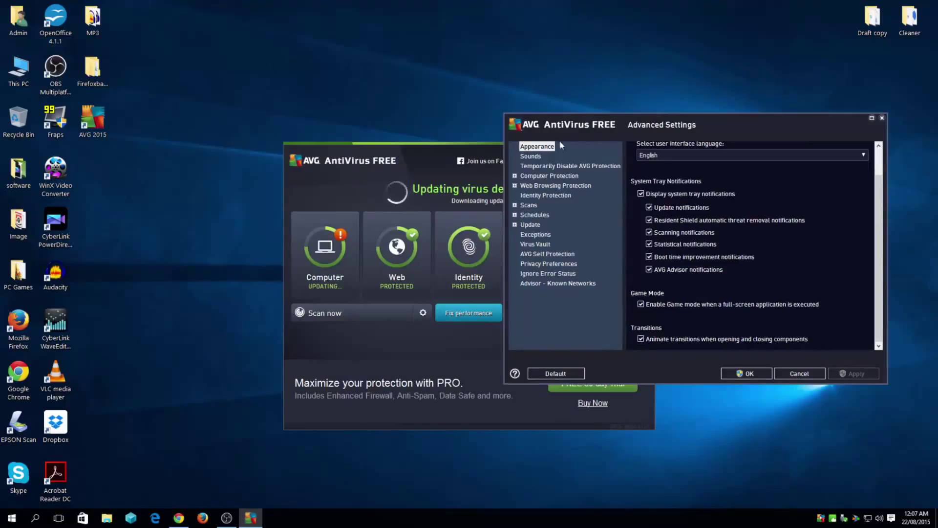
click(546, 166)
click(547, 177)
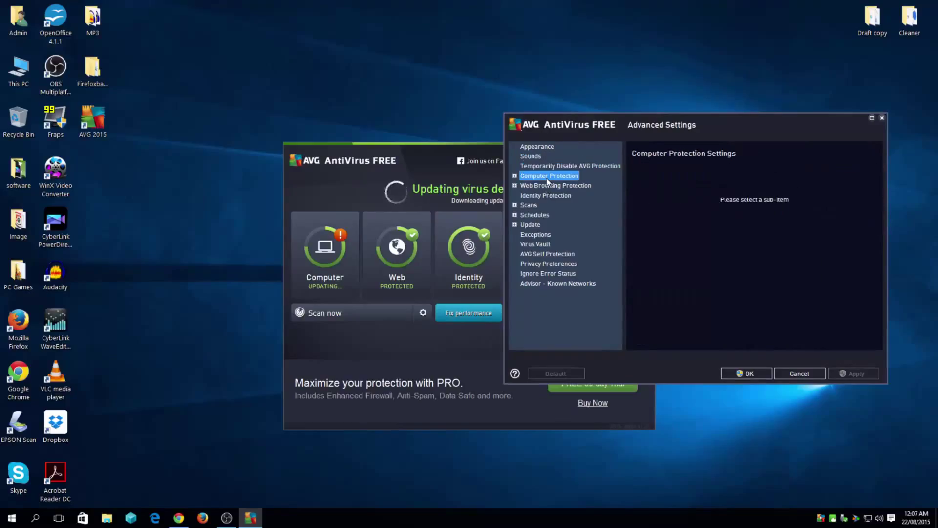
click(516, 176)
click(538, 187)
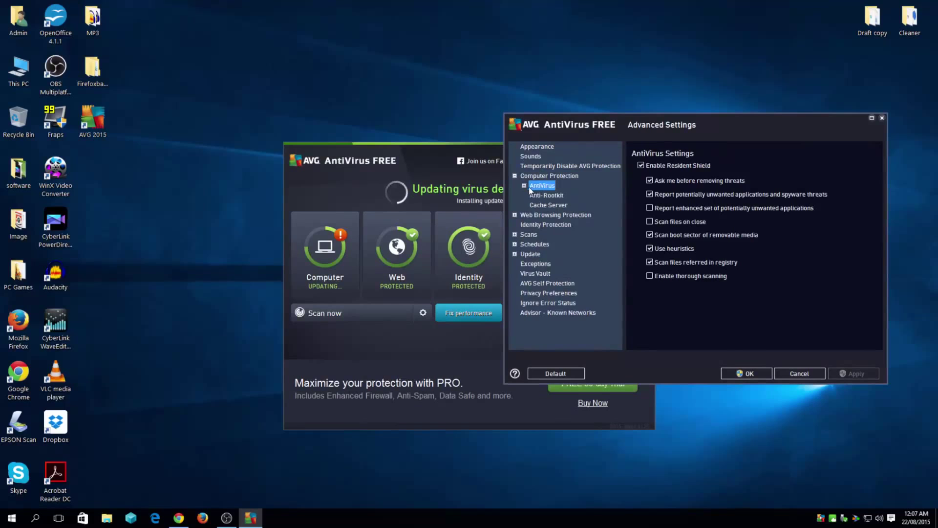
click(524, 186)
drag(586, 124, 594, 48)
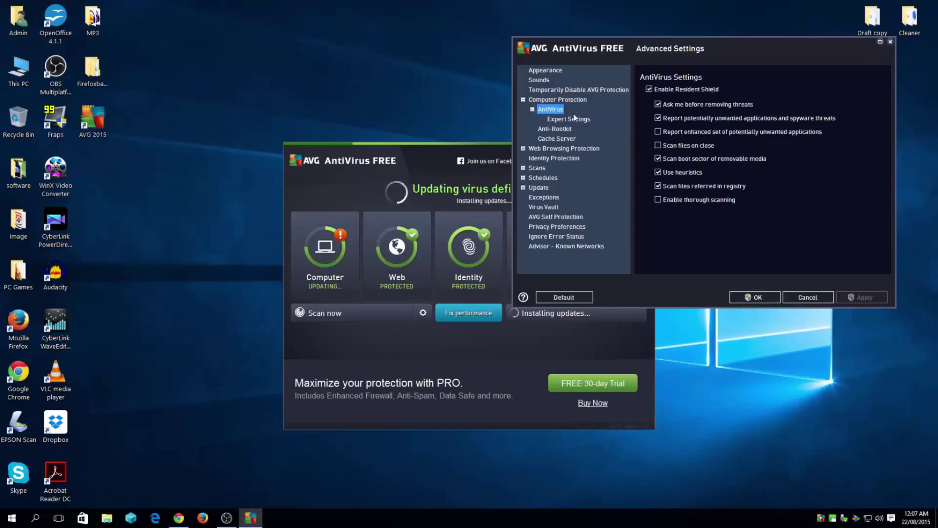
- Drag Advanced Settings aside to view the main window, then close the dialog
drag(610, 56, 780, 78)
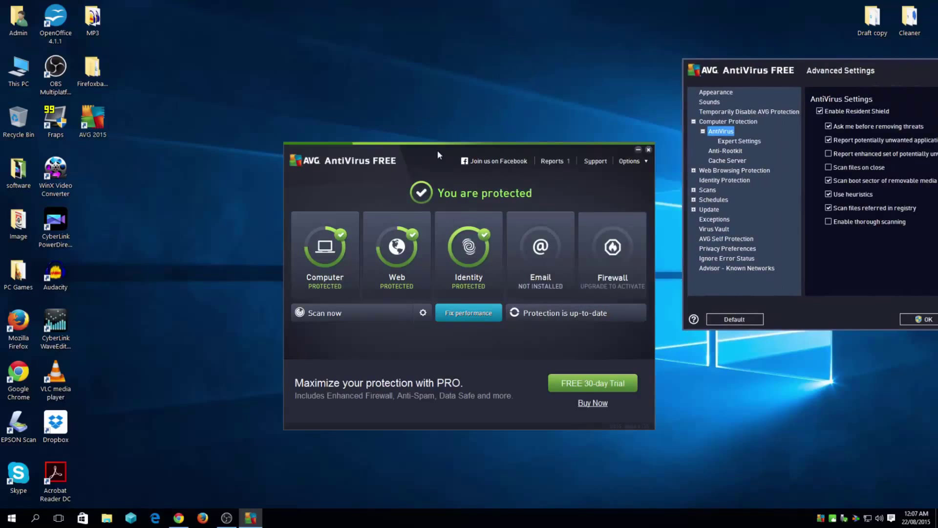
drag(830, 70, 529, 107)
click(768, 92)
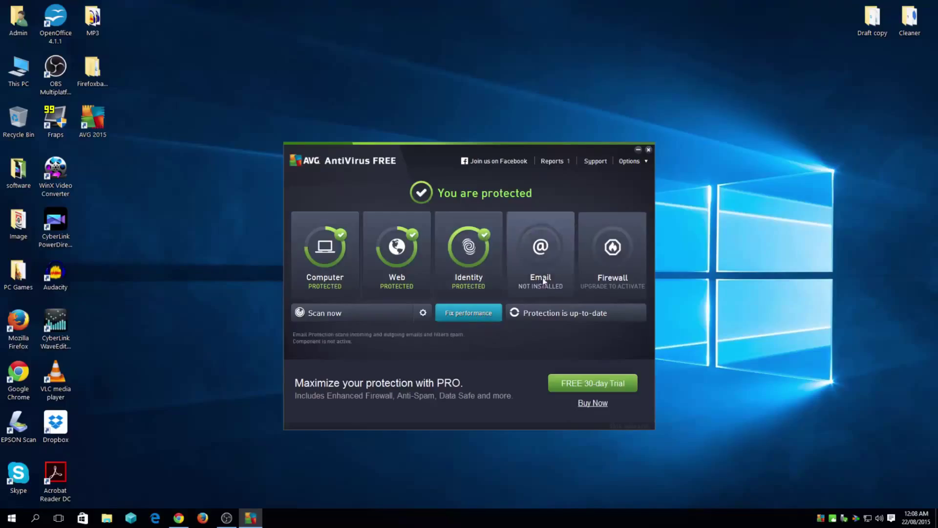
click(630, 160)
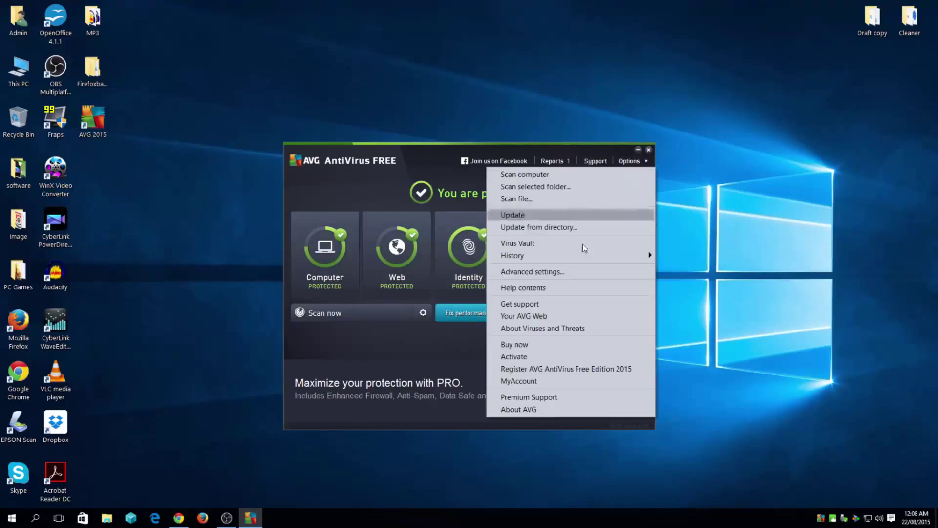
click(570, 269)
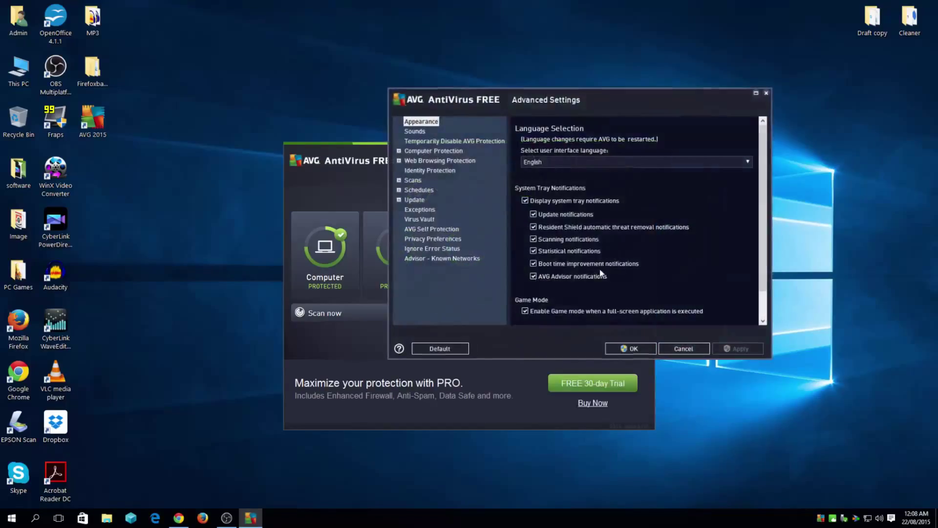
click(430, 151)
click(426, 161)
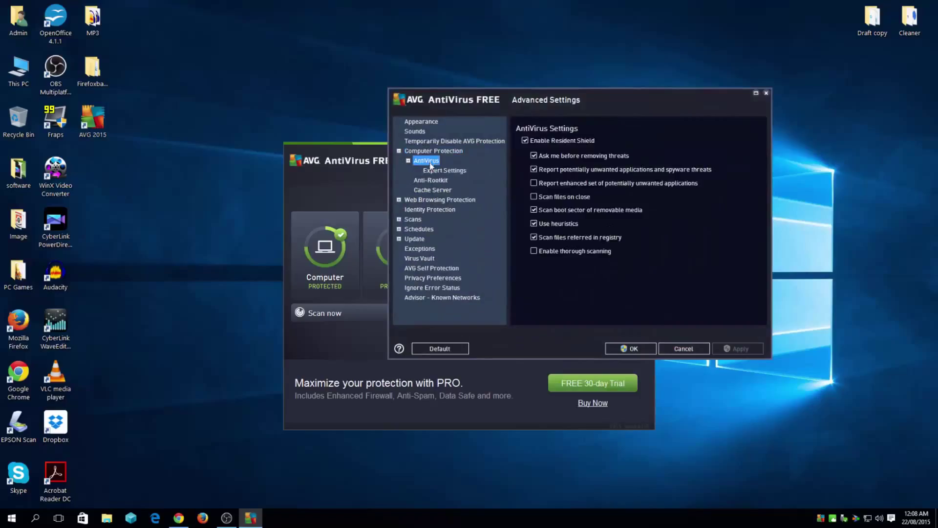
click(440, 171)
click(436, 181)
click(440, 200)
click(434, 190)
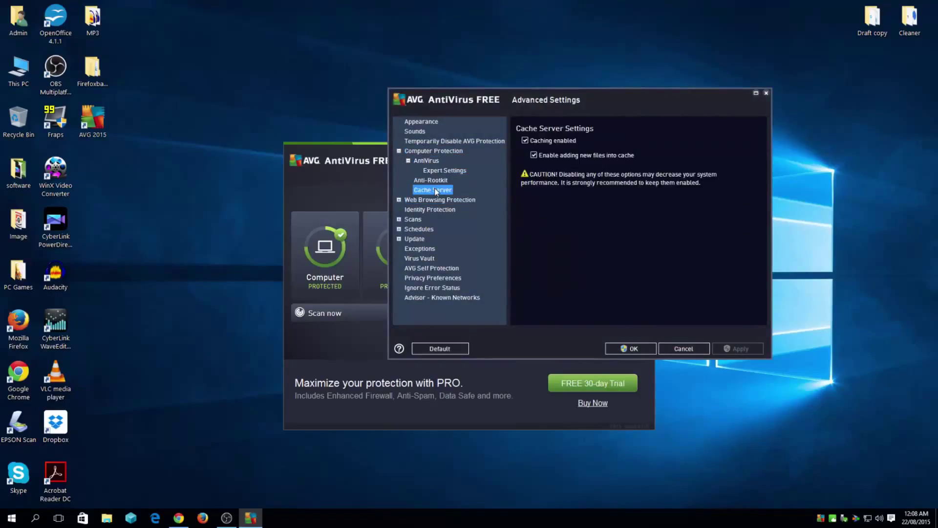
click(438, 181)
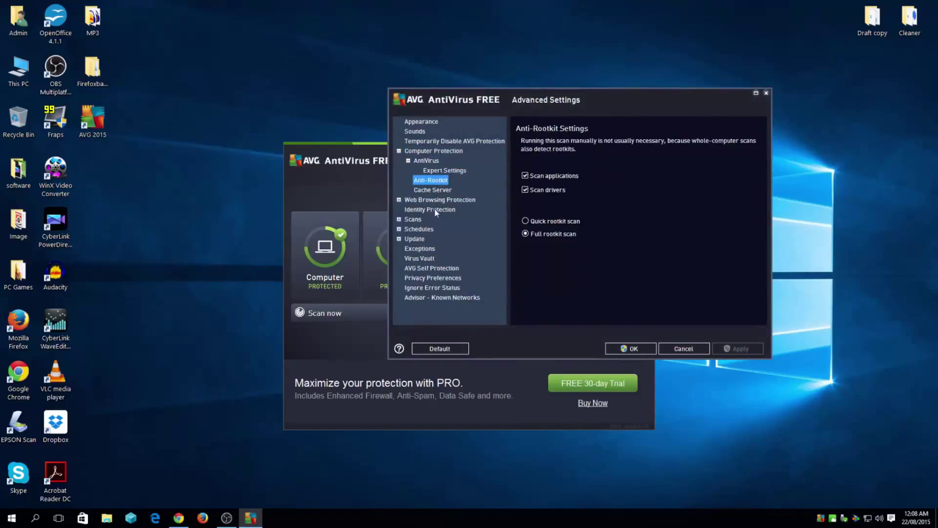
click(434, 200)
click(437, 210)
click(438, 218)
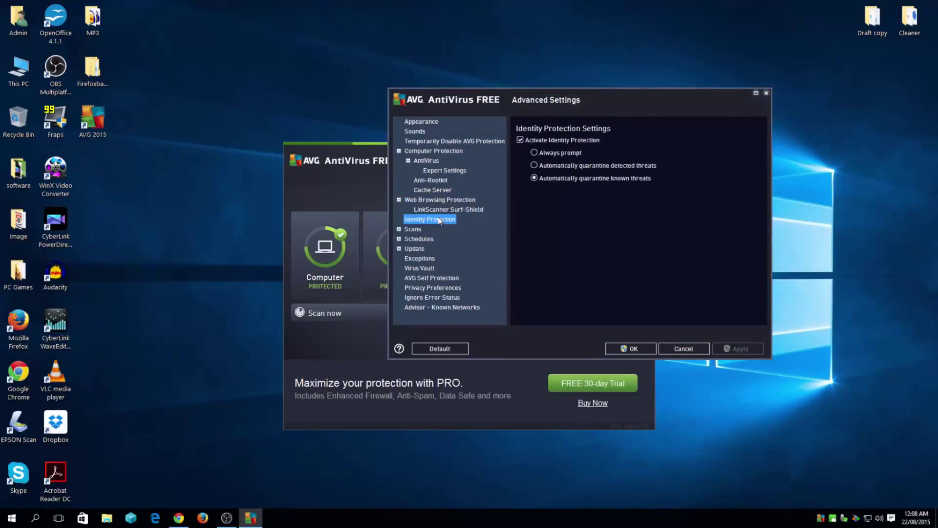
click(434, 228)
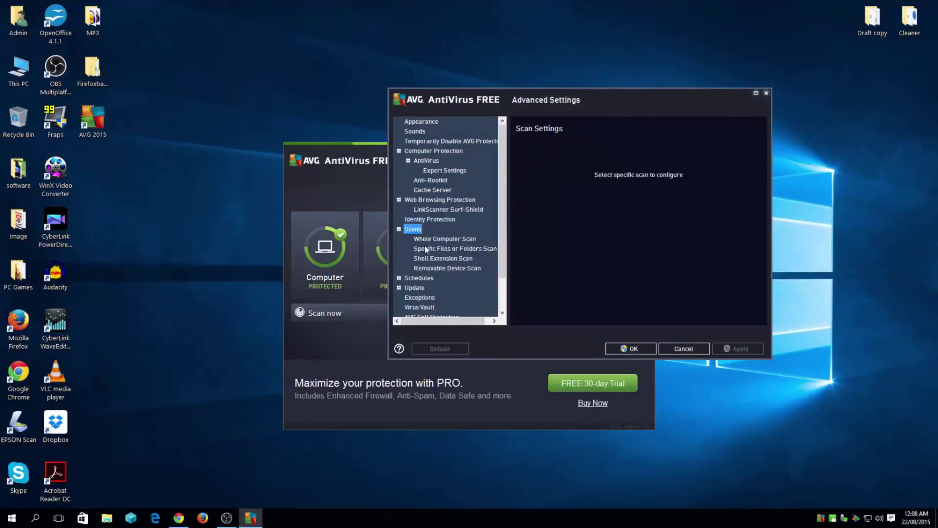
click(427, 250)
click(428, 268)
scroll(428, 268, down, 1)
click(425, 250)
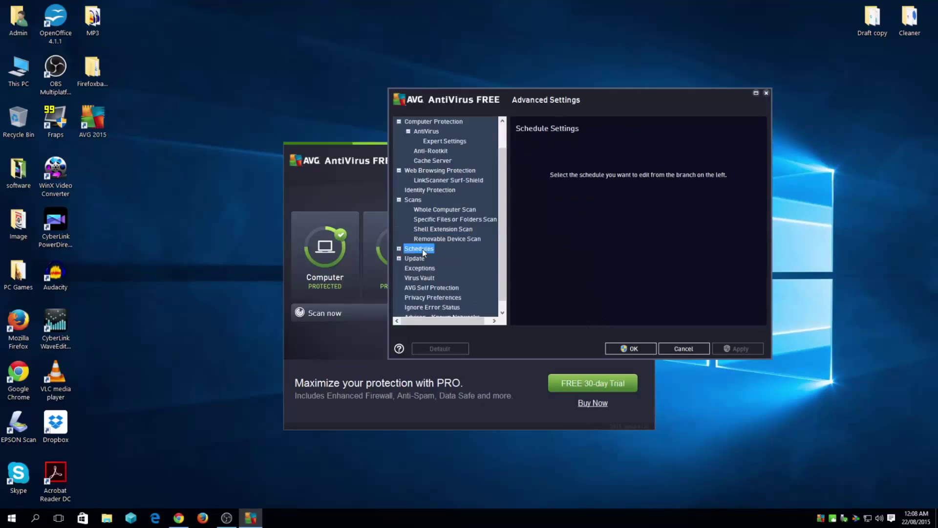
click(423, 287)
scroll(474, 282, down, 1)
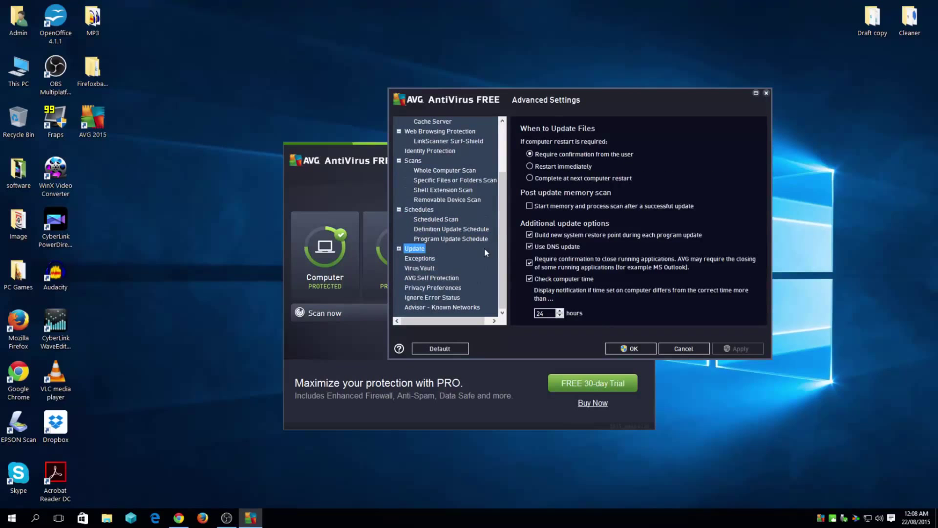
click(437, 279)
click(439, 289)
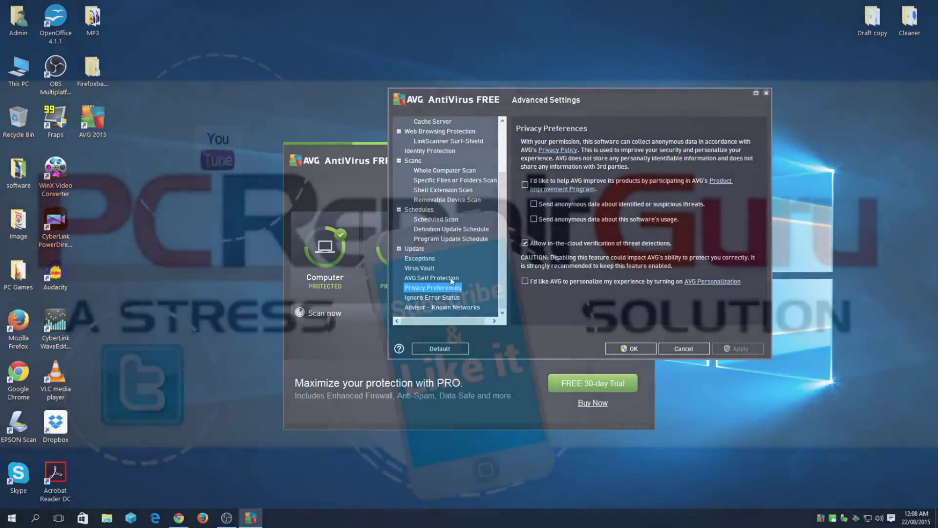
click(433, 298)
click(443, 307)
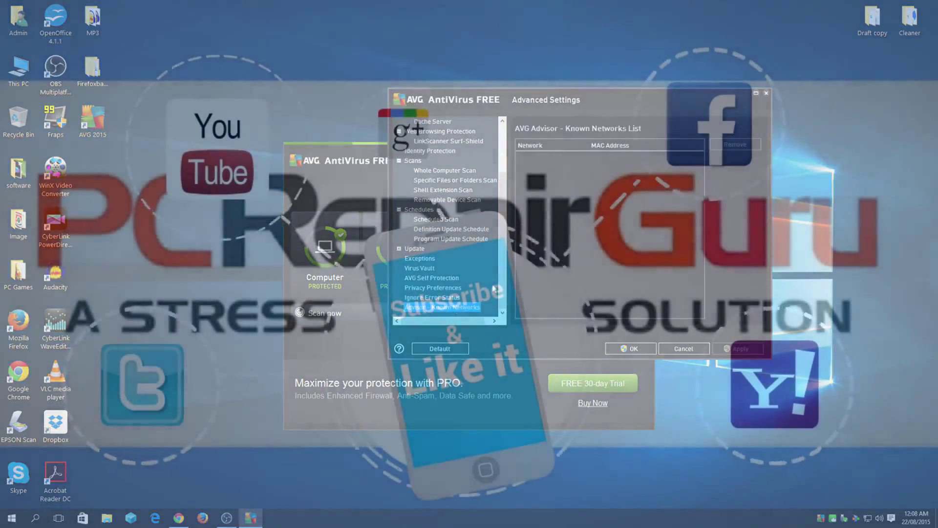
click(685, 348)
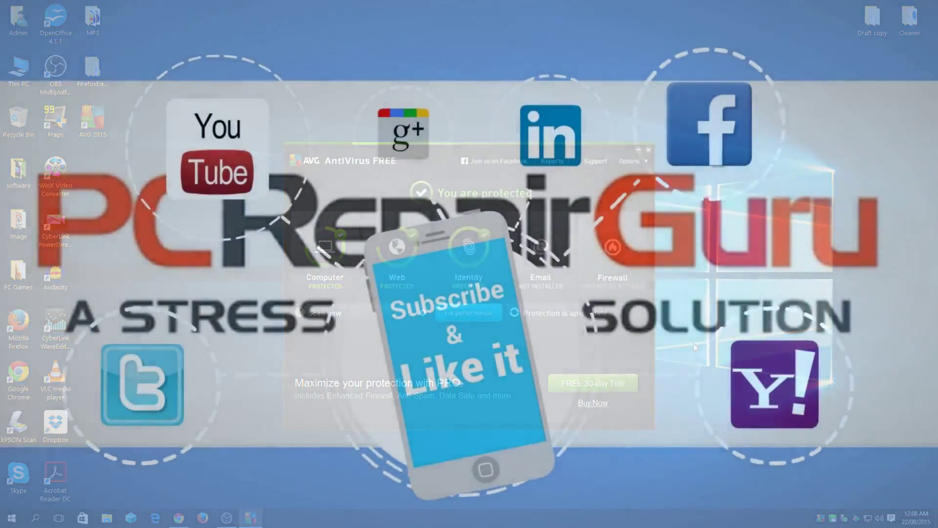